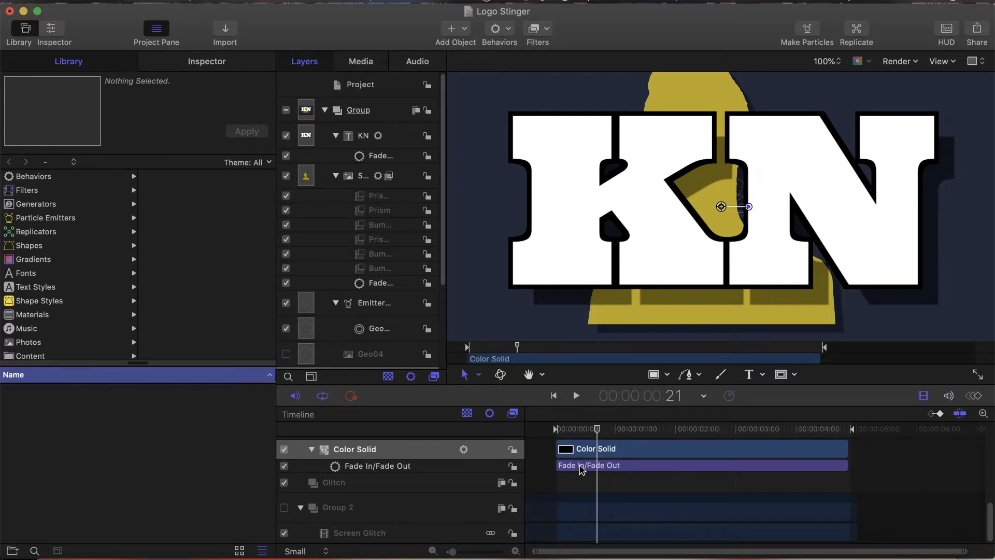
Step: Scrub back to frame 8 and review the layers, filters and behaviors in the timeline
left_click_drag(595, 429, 572, 447)
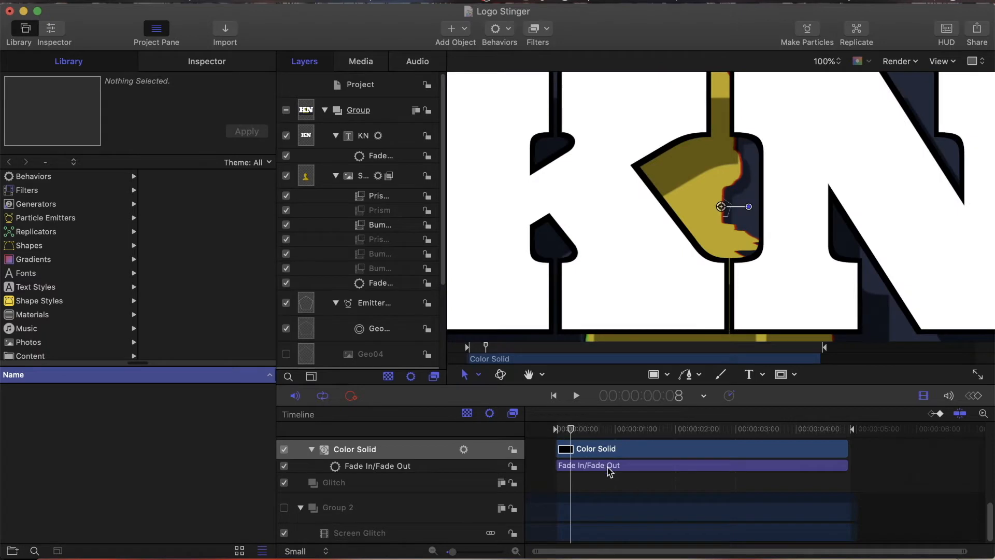
scroll(610, 470, "up", 4)
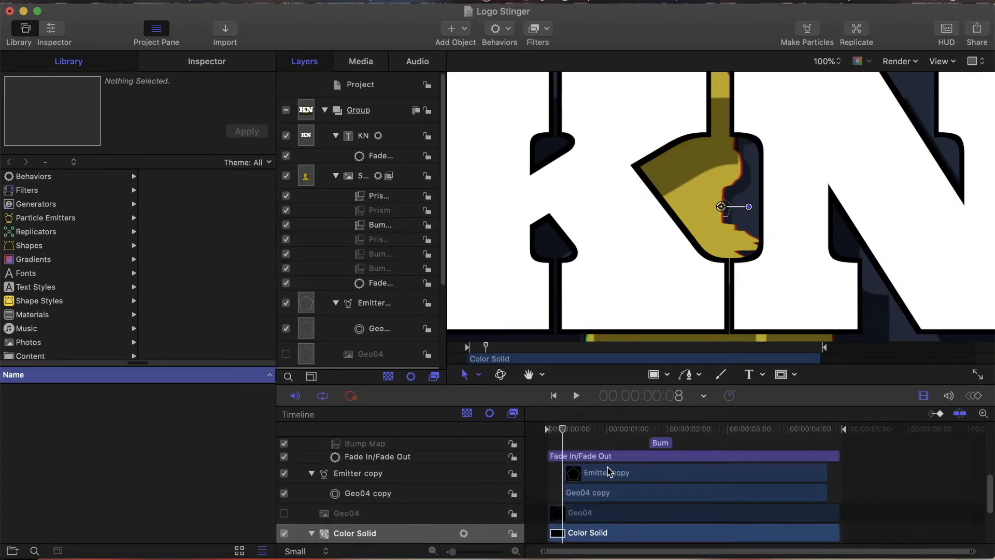
scroll(609, 517, "up", 4)
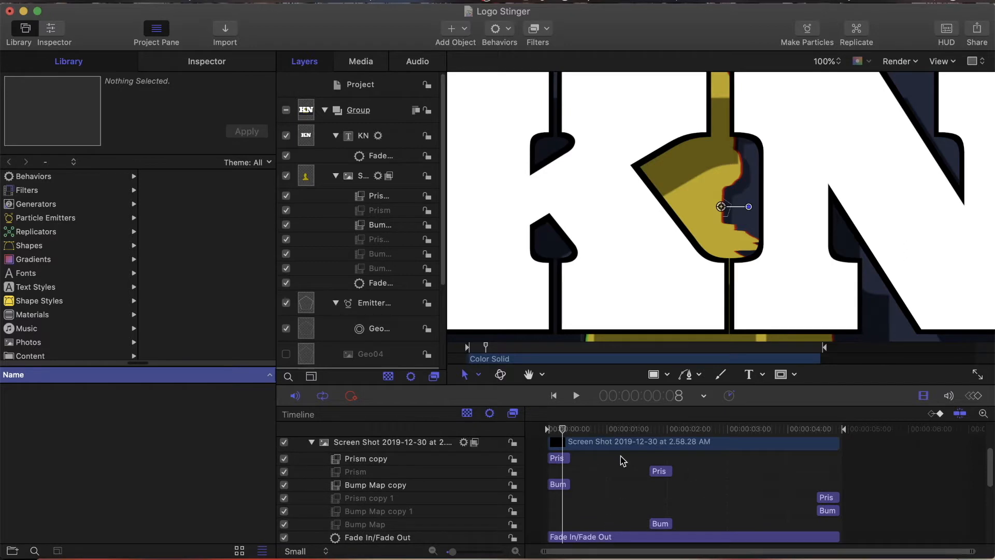
scroll(596, 523, "down", 1)
scroll(596, 524, "up", 3)
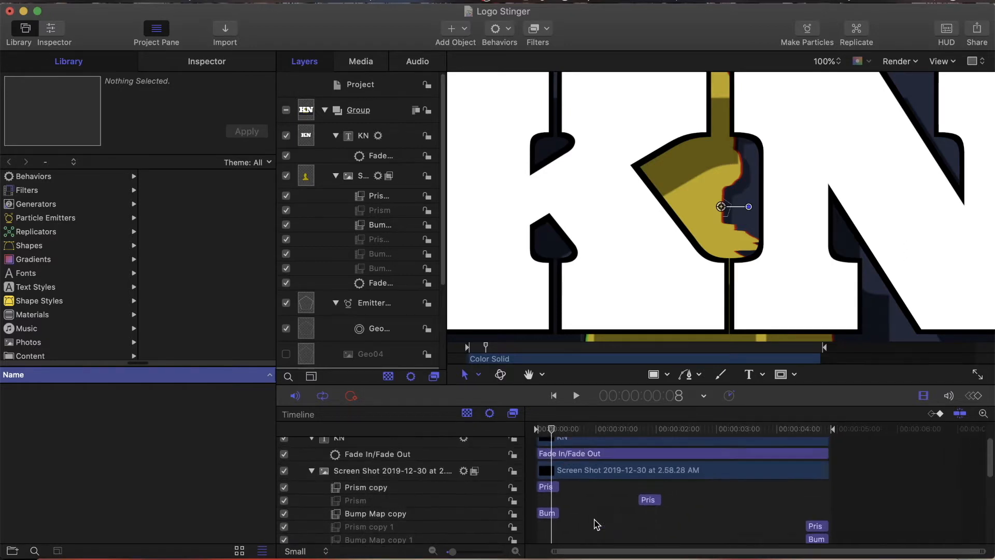
Step: Select the Screen Shot layer and scrub to 1:09 to examine how its Prism and Bump Map filters are timed
left_click(613, 473)
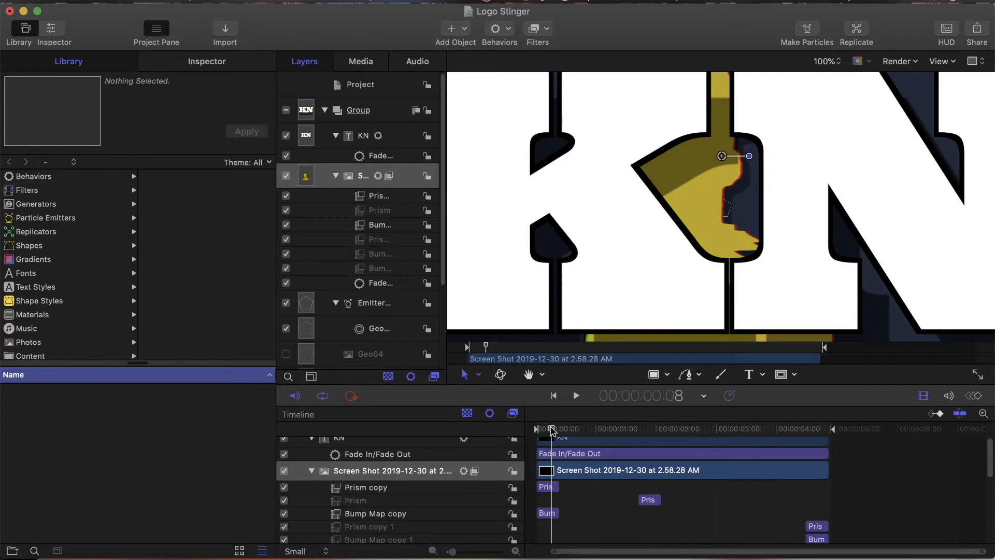
left_click_drag(551, 430, 613, 429)
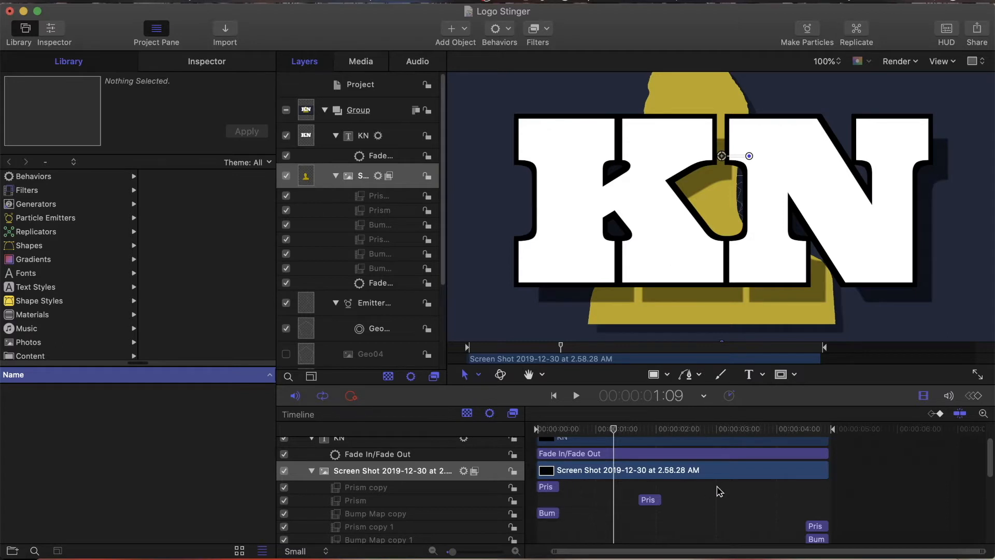
scroll(626, 482, "down", 3)
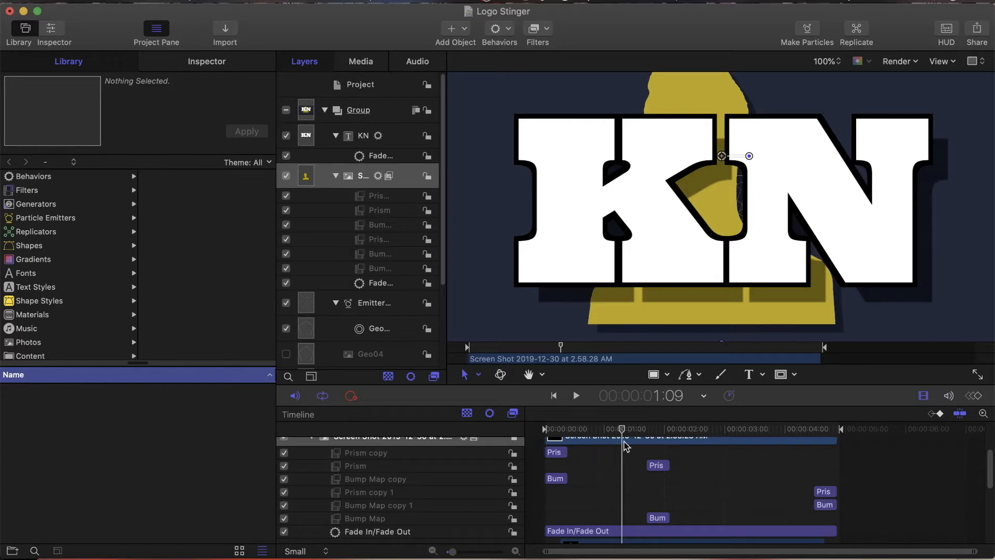
scroll(605, 525, "down", 10)
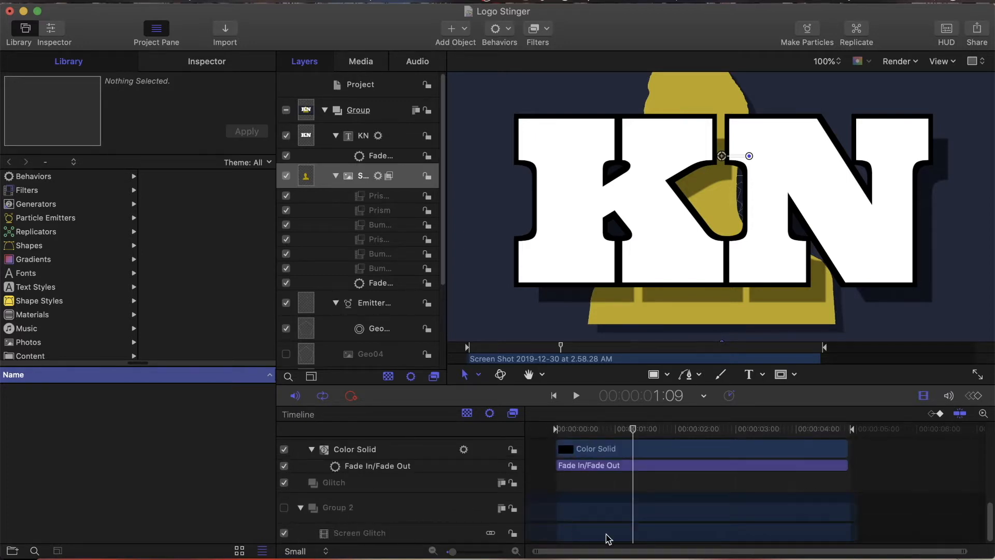
Step: Look up Screen Glitch.mp4 among the project's imported media and return to the layer list
left_click(361, 80)
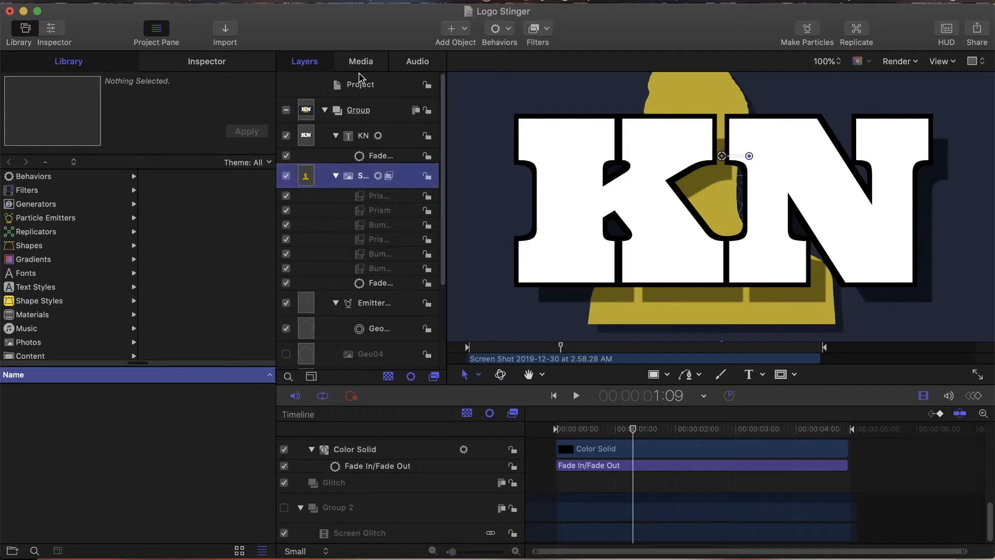
left_click(362, 63)
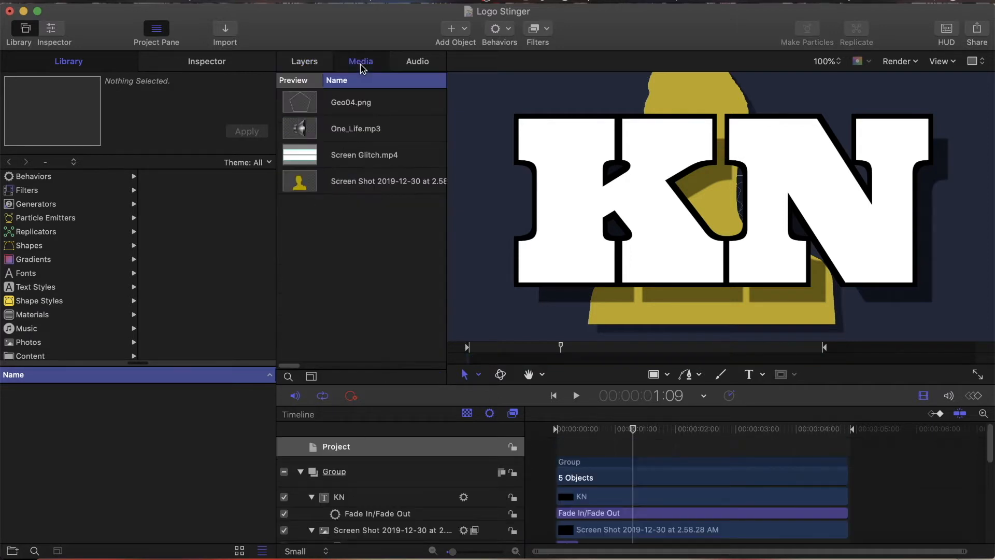
left_click(363, 160)
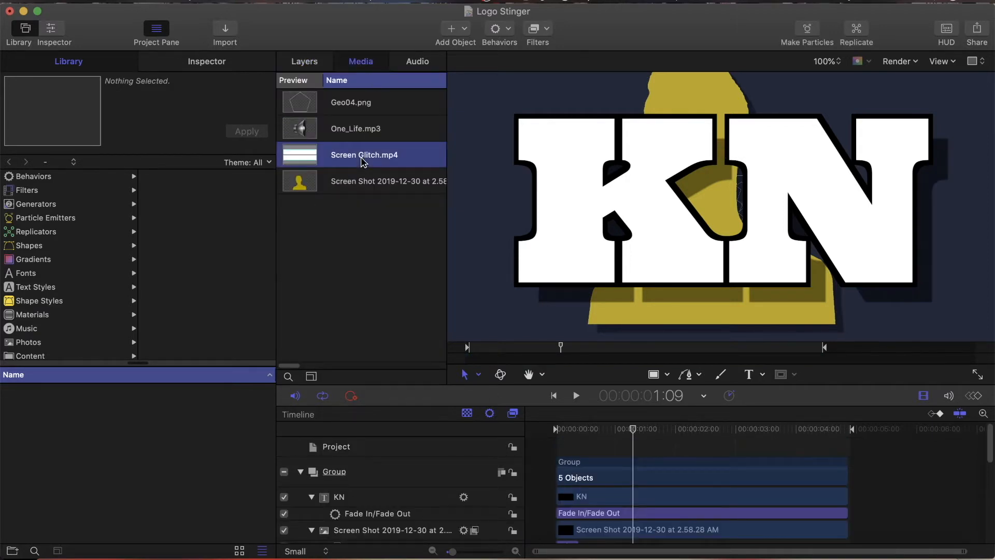
left_click(303, 64)
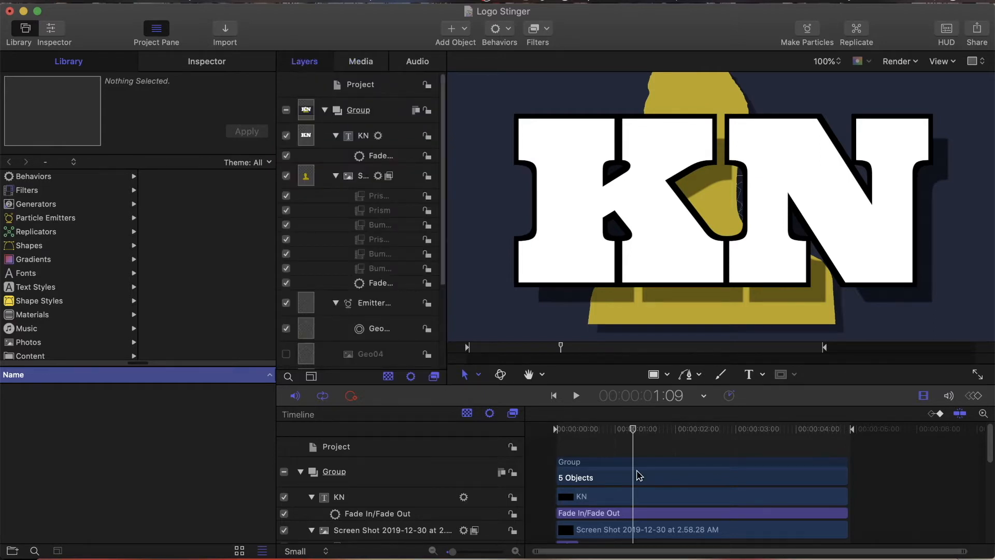
Step: Scrub through 1:04 to 2:00 to examine the middle Prism and Bump Map glitch on the Screen Shot layer
scroll(639, 475, "down", 2)
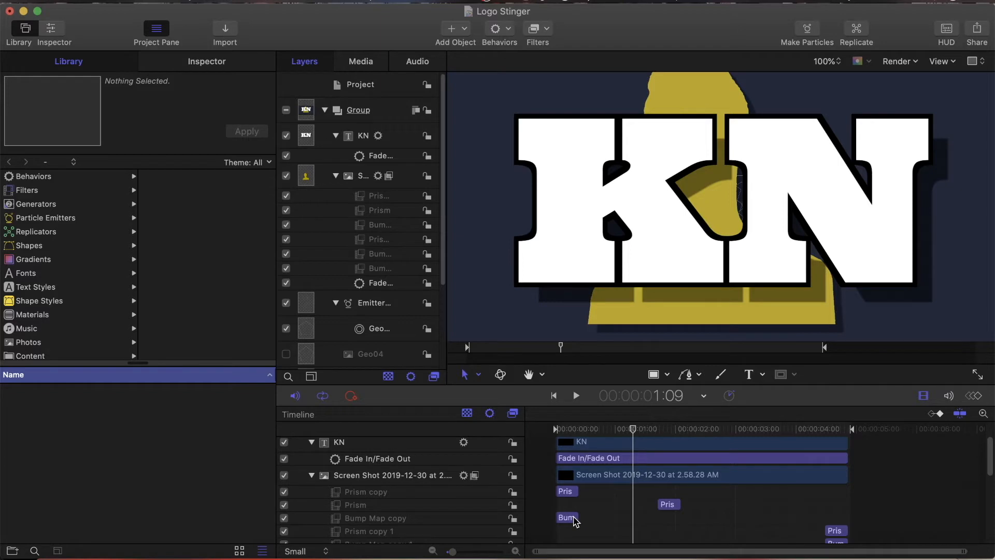
mouse_move(633, 428)
left_mouse_down()
mouse_move(576, 432)
mouse_move(684, 442)
mouse_move(623, 442)
left_mouse_up()
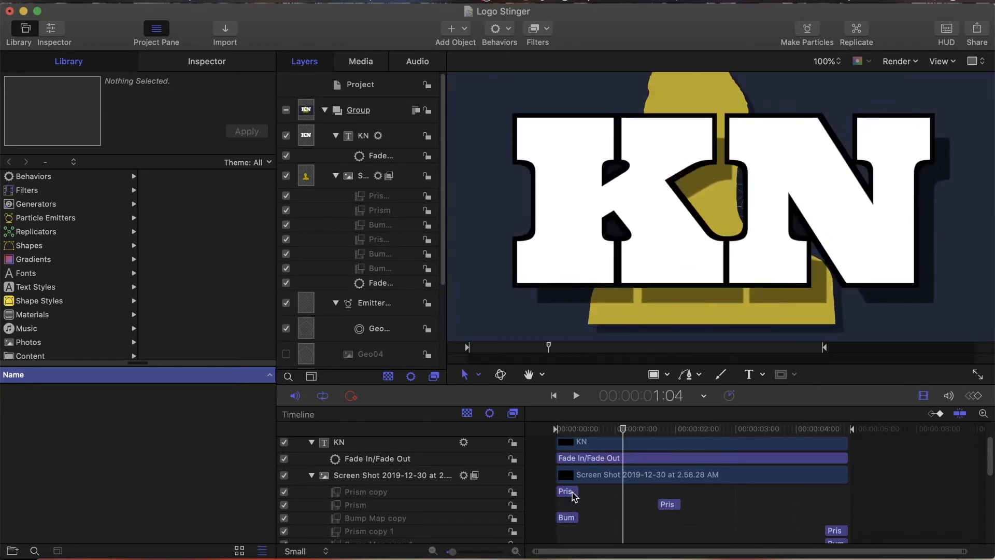
scroll(630, 499, "down", 10)
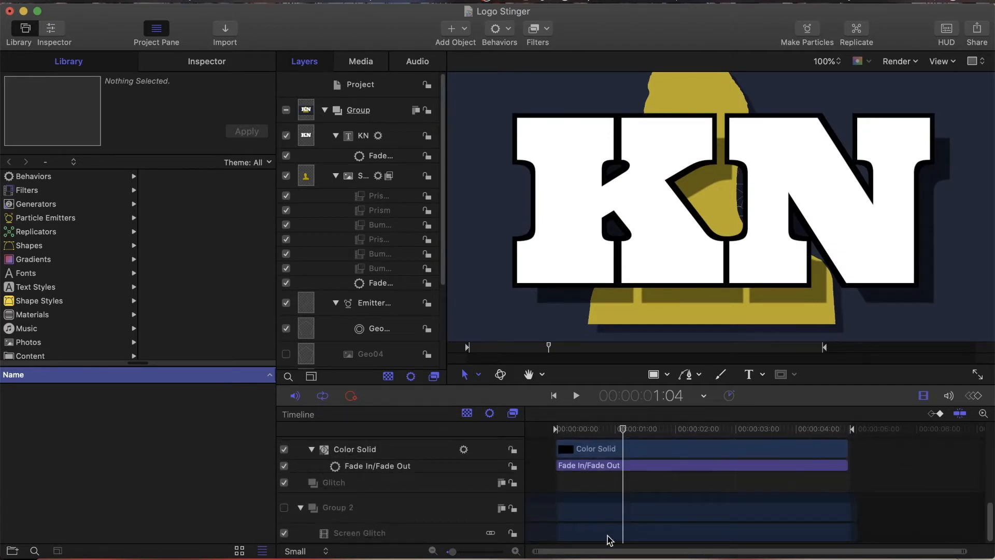
scroll(609, 539, "up", 3)
left_click_drag(624, 430, 677, 432)
scroll(695, 520, "up", 3)
scroll(694, 520, "up", 3)
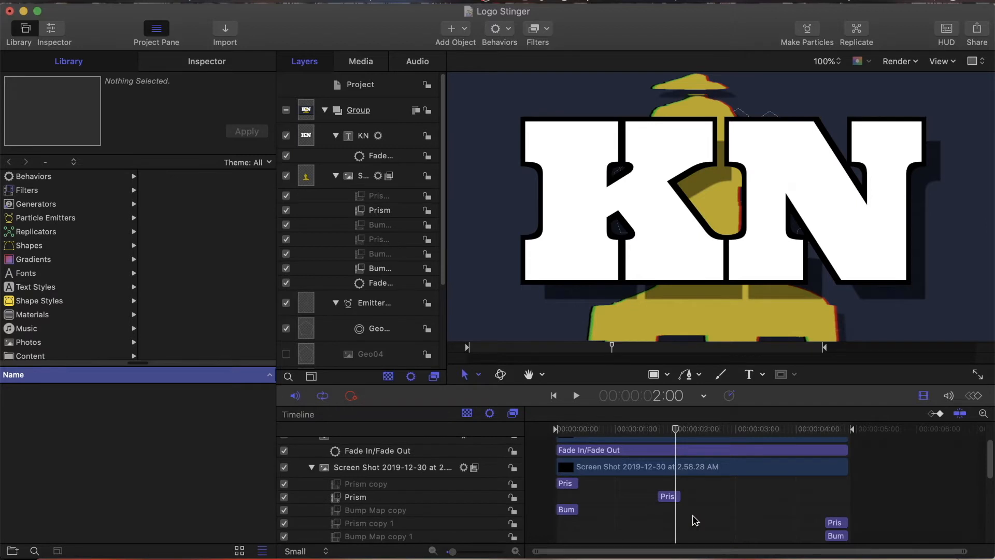
scroll(695, 520, "up", 3)
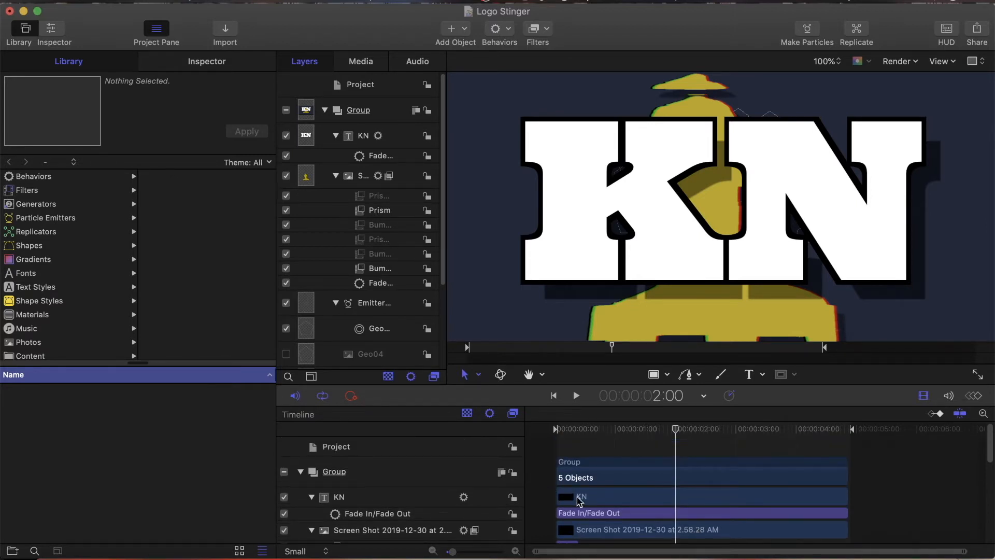
Step: Select the KN text layer, show its transform properties and preview its position and scale animation from the first frame
left_click(579, 497)
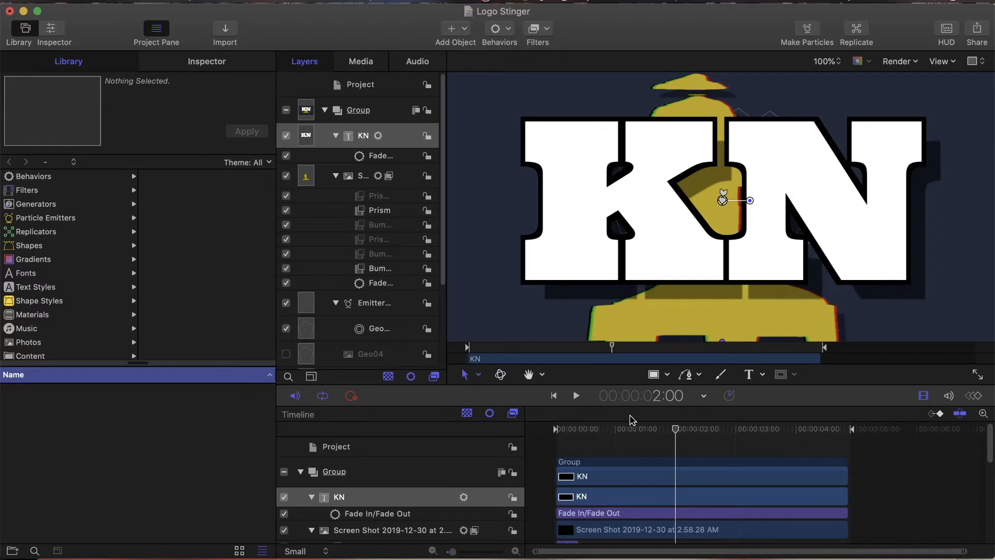
left_click_drag(675, 428, 551, 434)
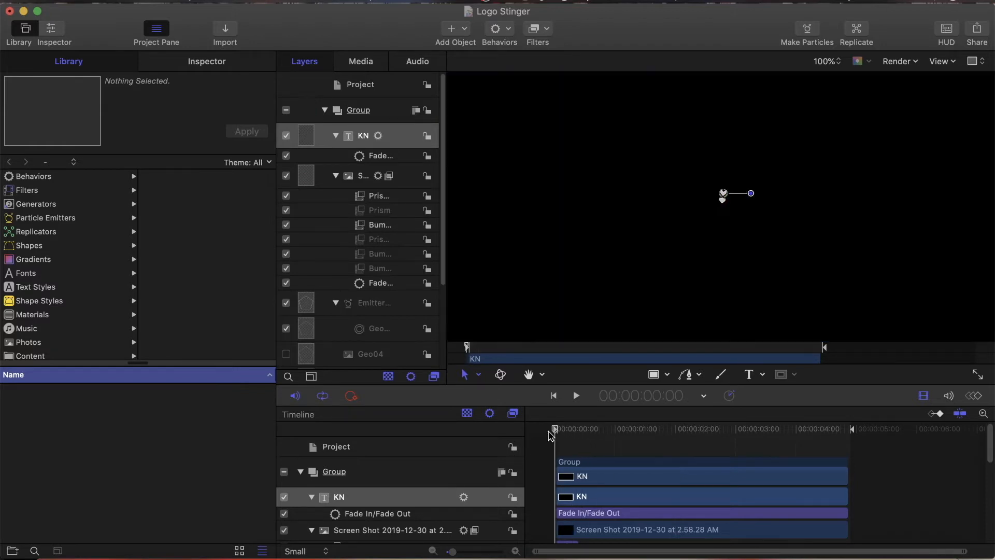
left_click(218, 66)
left_click(49, 171)
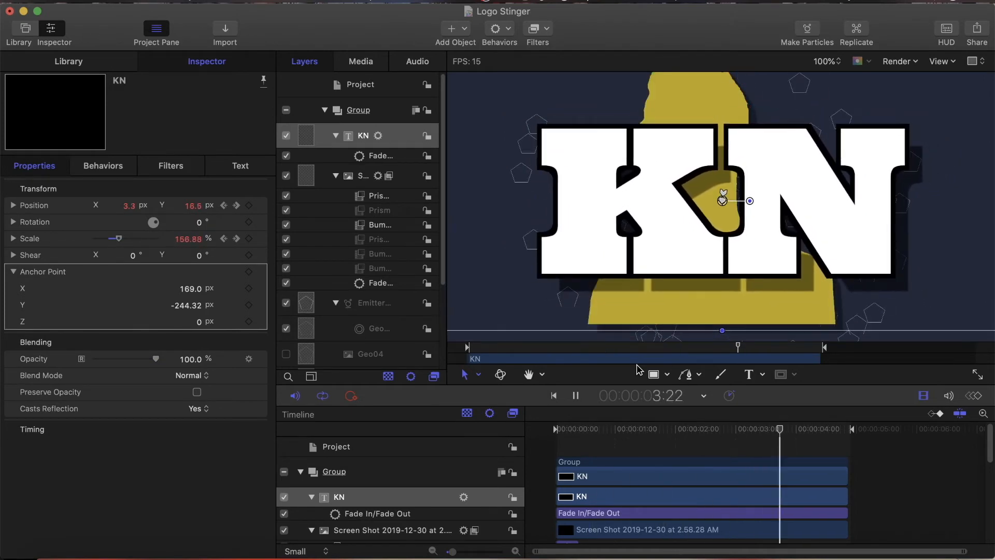
key("space")
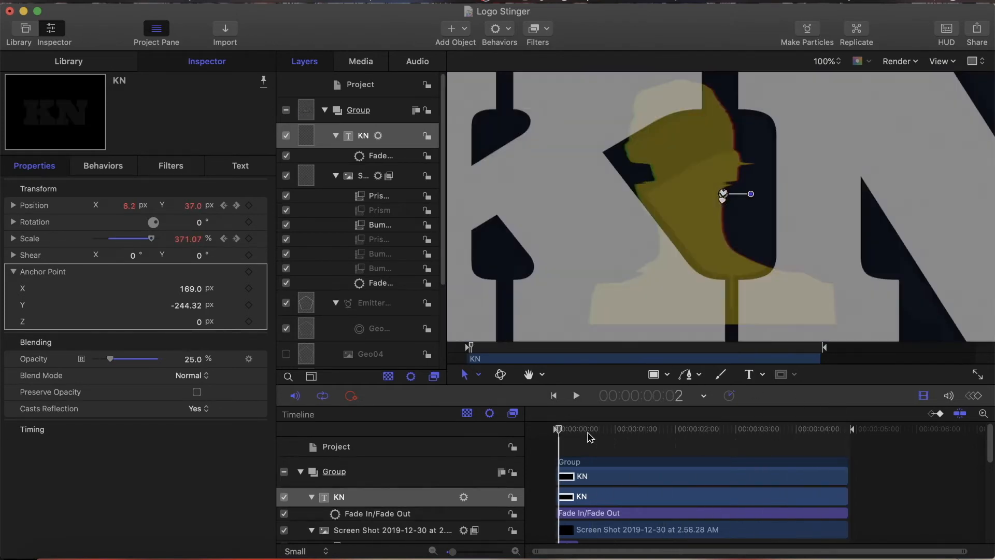
mouse_move(555, 432)
left_mouse_down()
mouse_move(574, 435)
mouse_move(558, 434)
left_mouse_up()
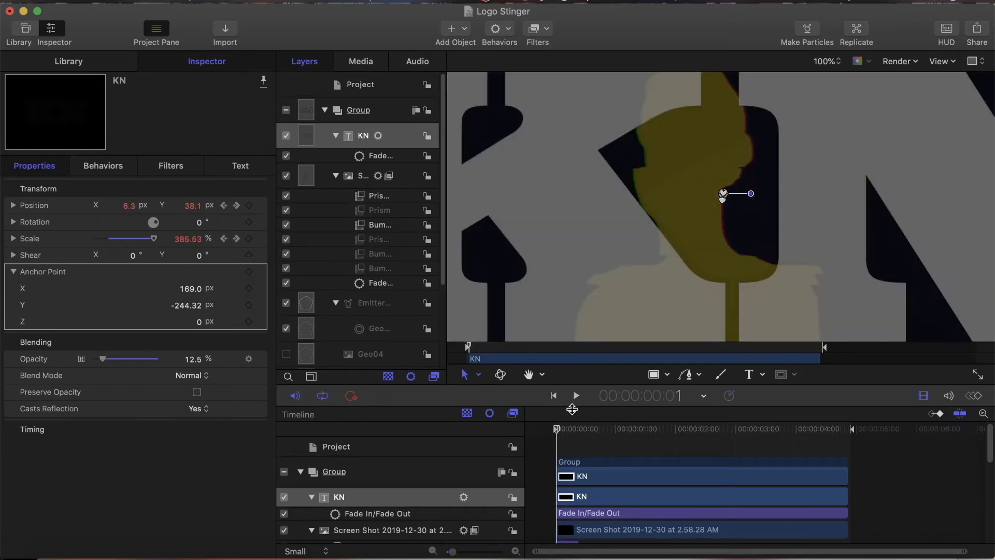
mouse_move(558, 434)
left_mouse_down()
mouse_move(650, 435)
mouse_move(556, 439)
left_mouse_up()
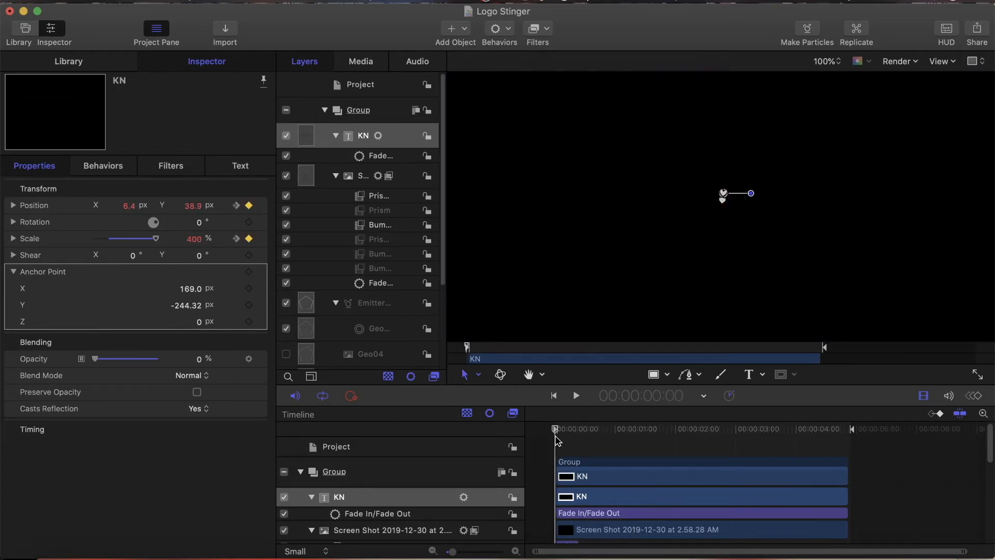
Step: Inspect the KN text's Fade In/Fade Out settings and review the remaining layers down to Color Solid
scroll(596, 466, "down", 2)
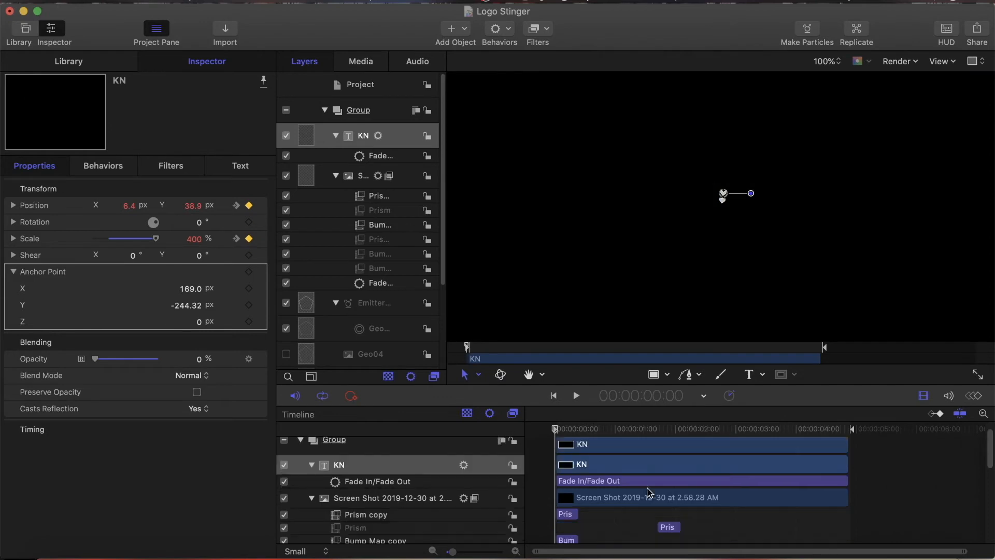
left_click(575, 483)
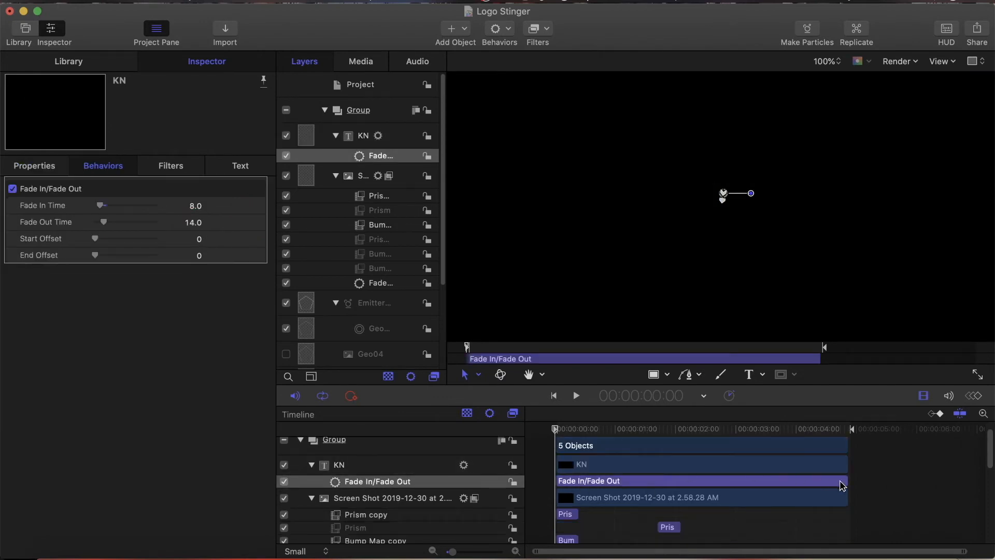
scroll(843, 485, "down", 2)
scroll(842, 486, "down", 3)
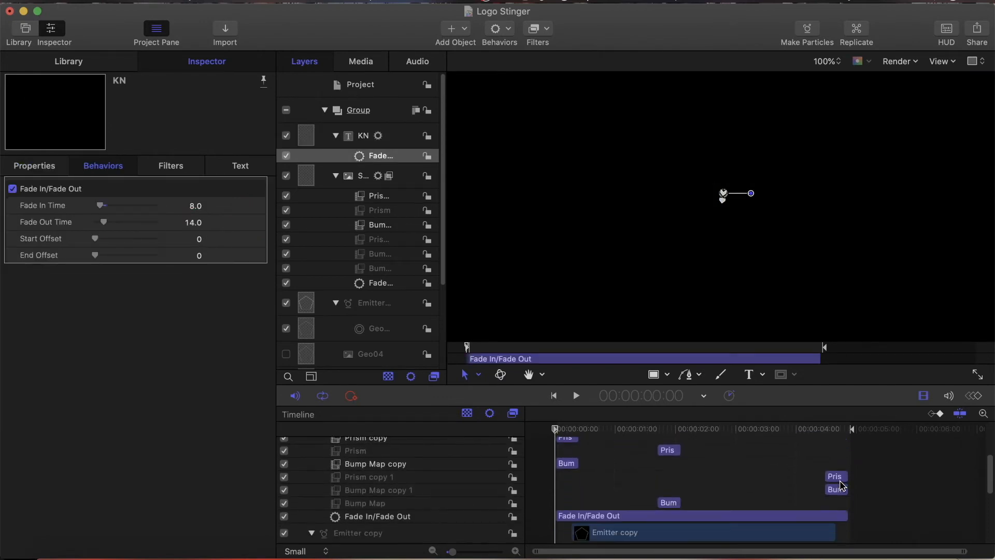
scroll(842, 486, "down", 3)
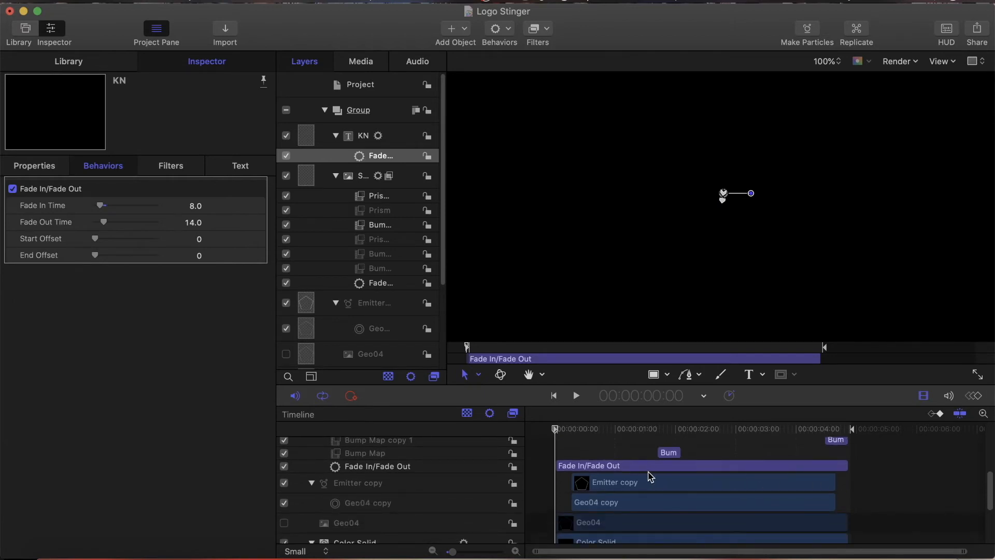
scroll(607, 480, "down", 2)
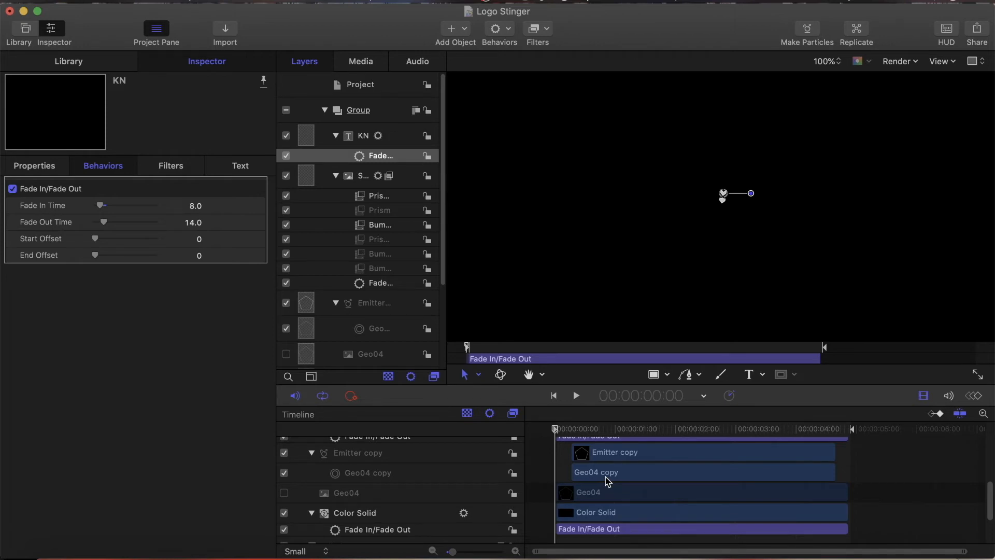
scroll(608, 481, "down", 1)
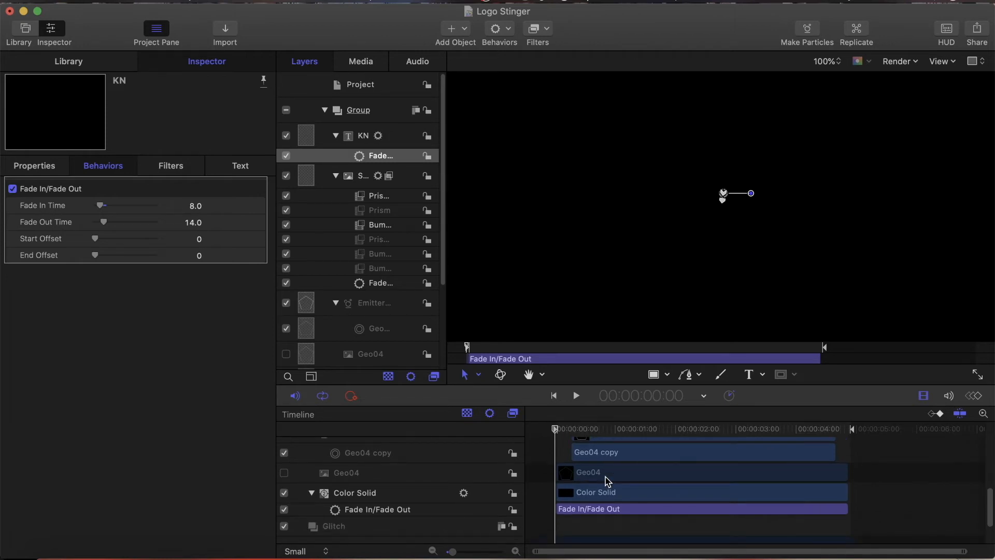
scroll(610, 506, "up", 2)
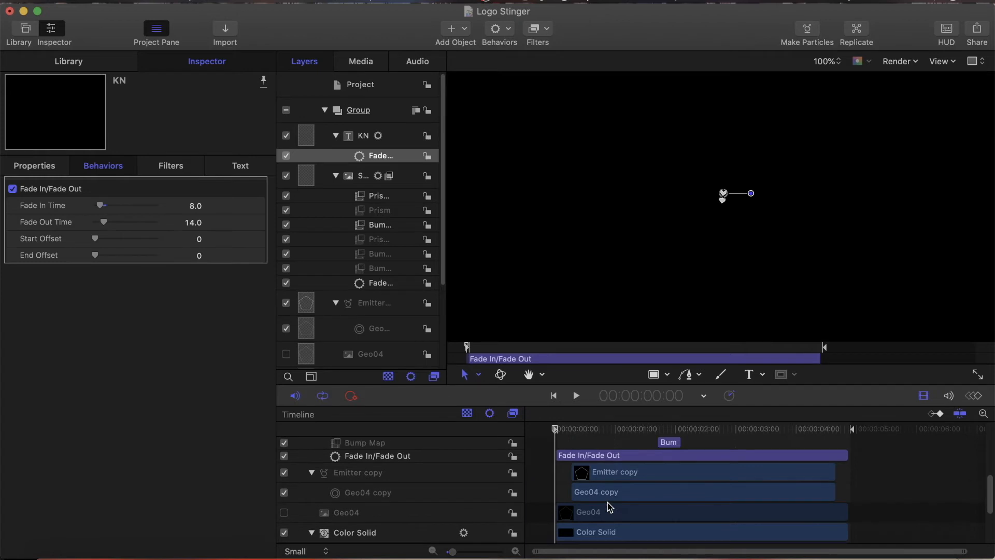
Step: Show the imported media list, select the Emitter copy layer and preview its animation from the start to 1:04
left_click(366, 62)
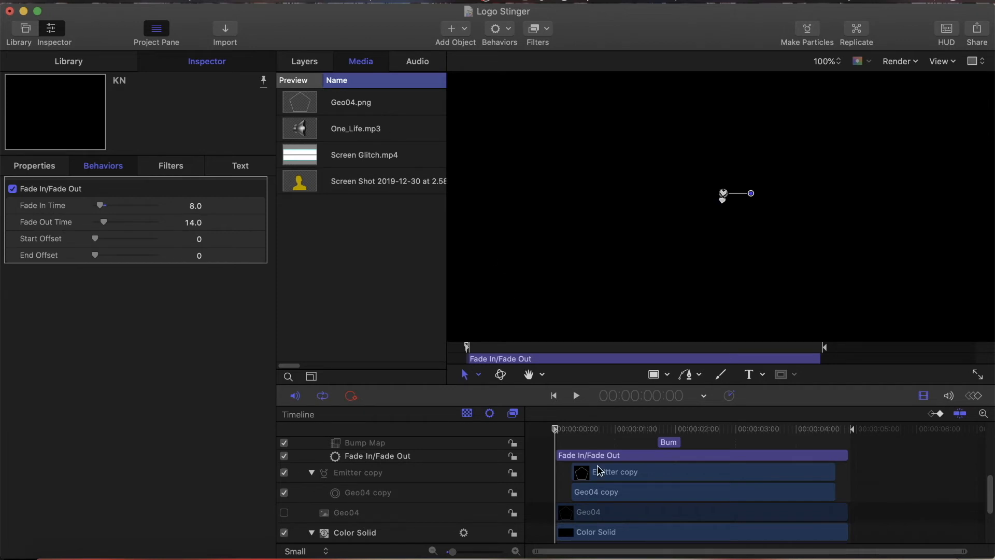
mouse_move(556, 430)
left_mouse_down()
mouse_move(574, 430)
mouse_move(556, 433)
left_mouse_up()
scroll(703, 459, "down", 5)
scroll(702, 460, "up", 5)
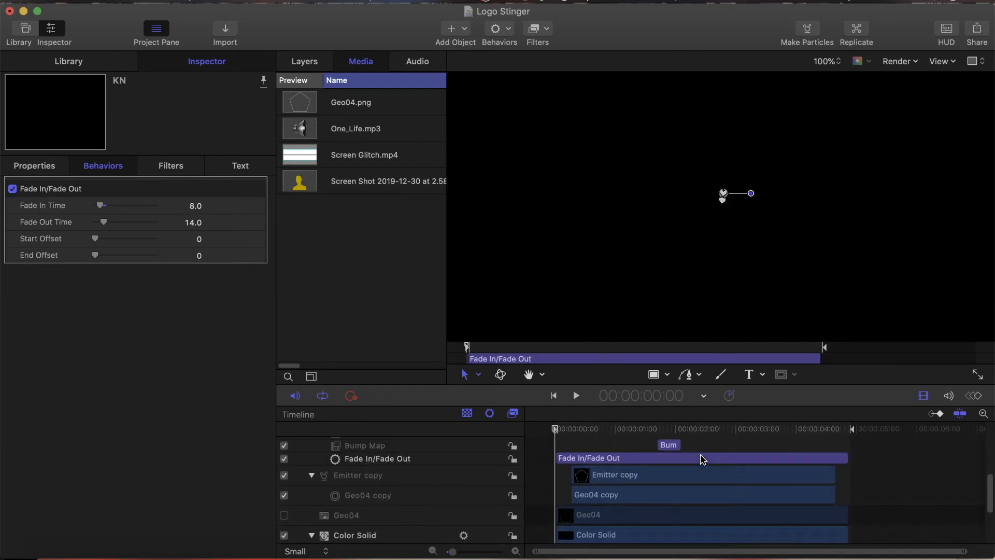
scroll(703, 460, "down", 1)
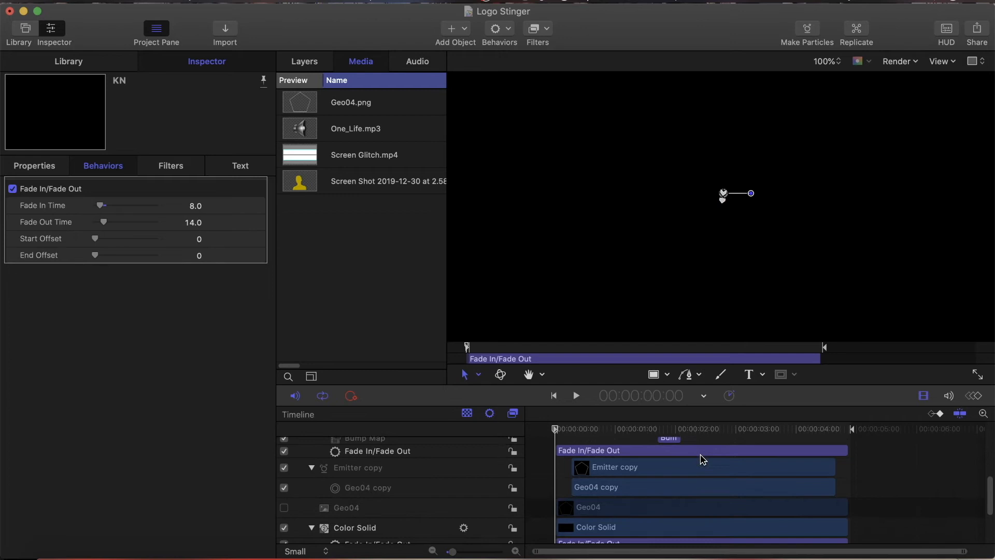
left_click(639, 468)
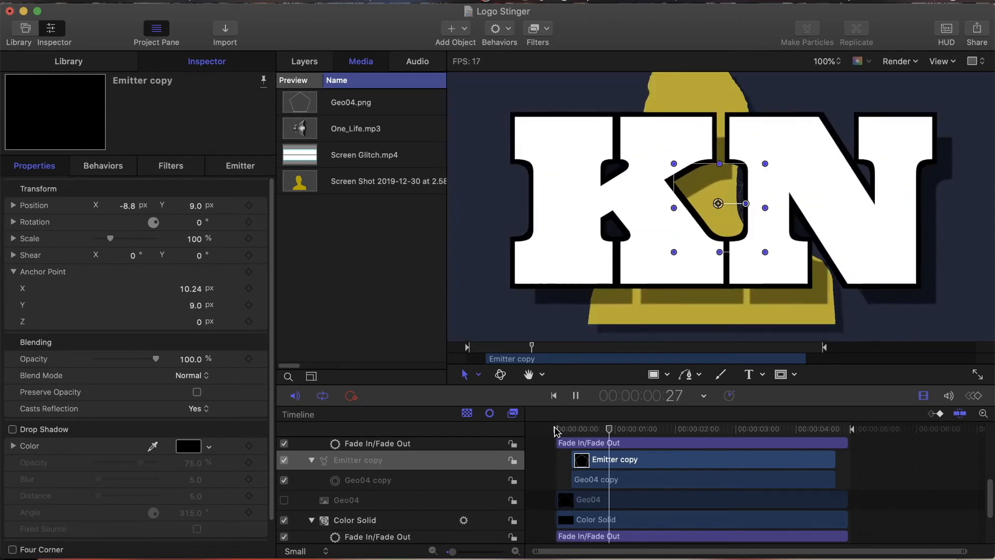
key("space")
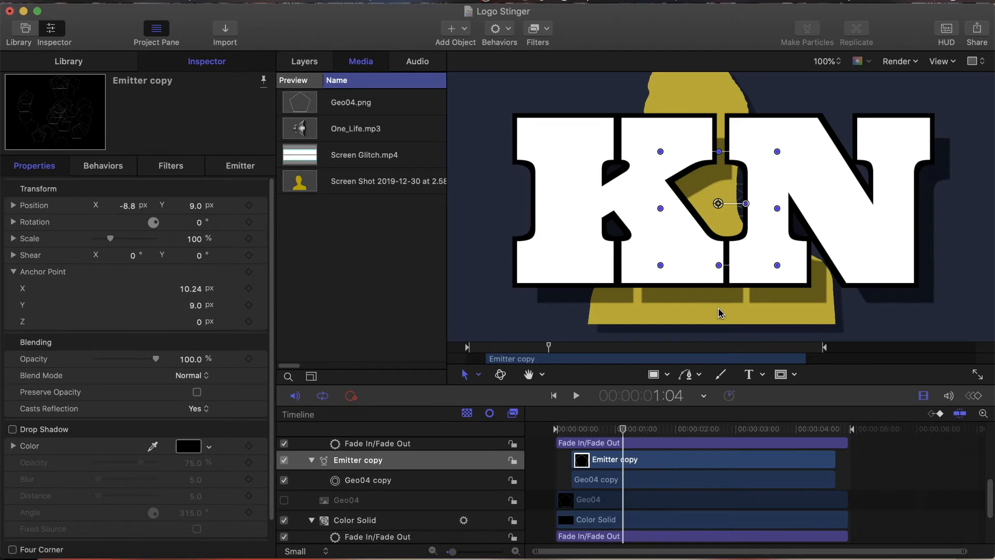
Step: Play and scrub through the animation to examine how the Emitter copy's pentagon particles move behind the KN text
key("space")
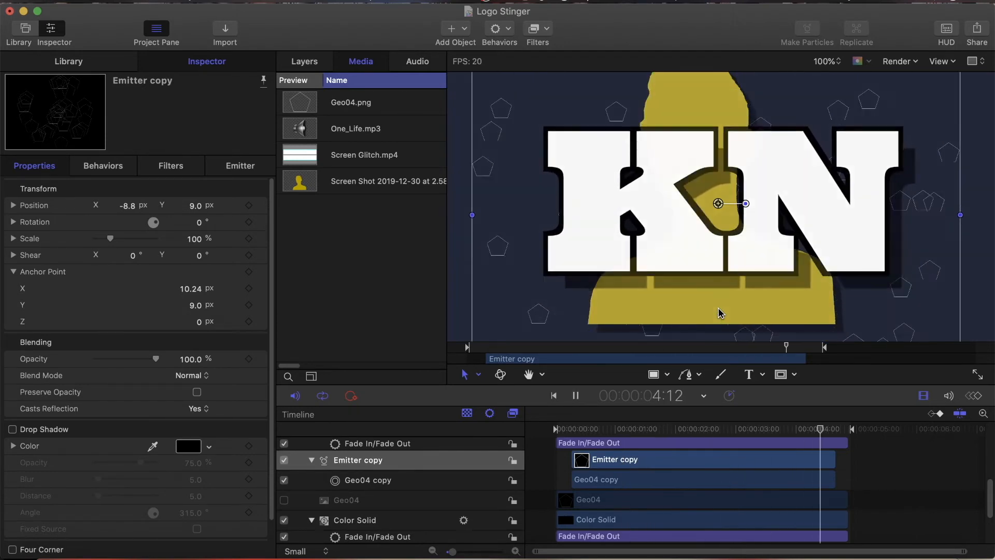
key("space")
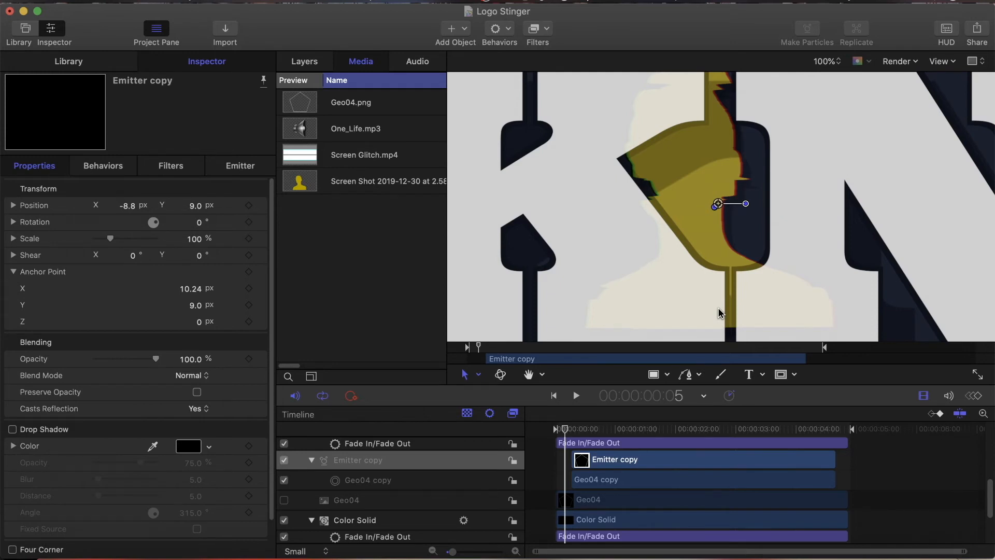
left_click_drag(565, 430, 744, 430)
left_click_drag(634, 438, 567, 440)
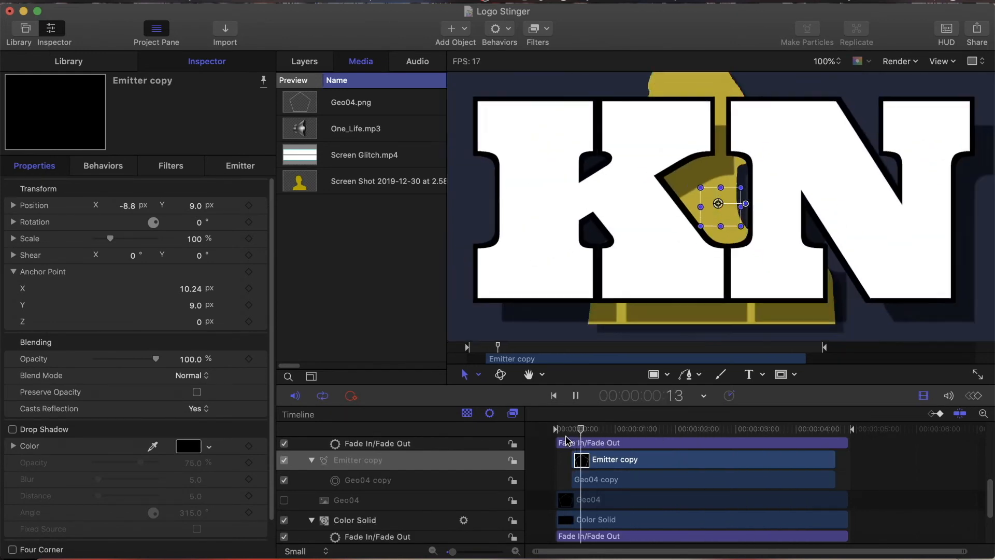
key("space")
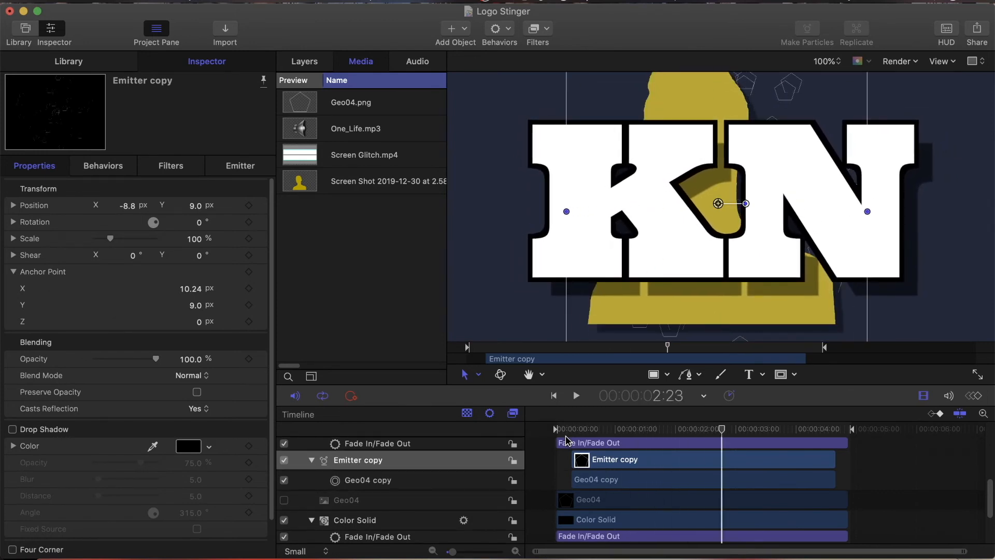
key("space")
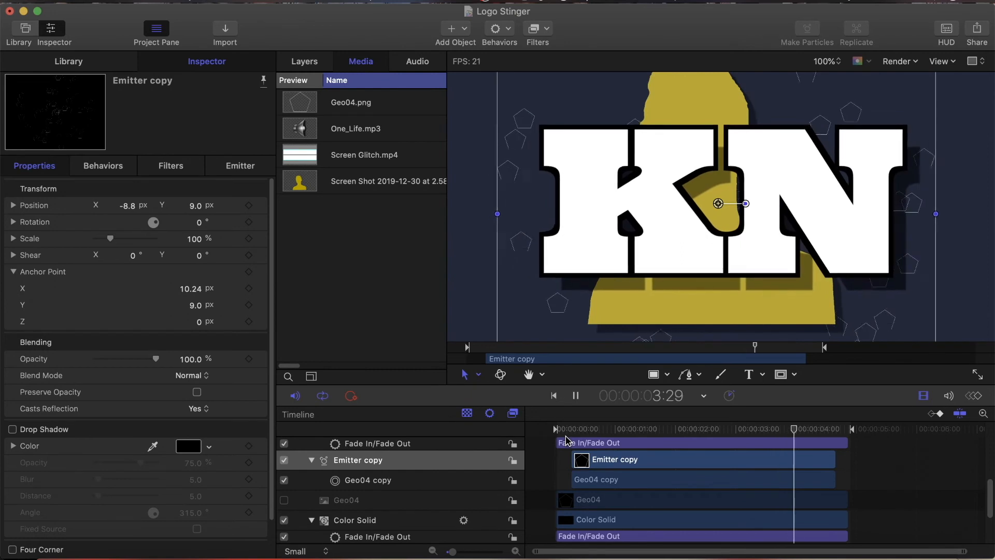
key("space")
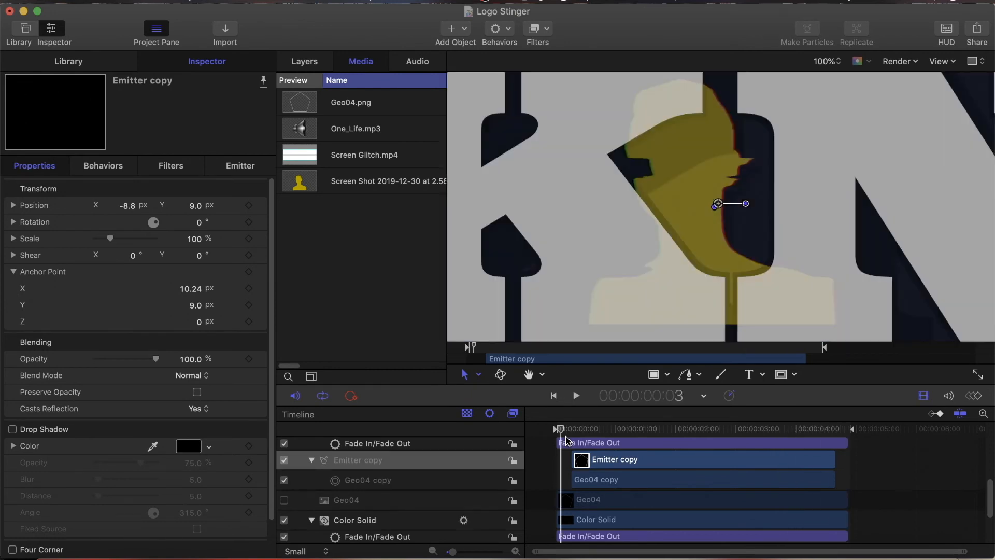
Step: Enable the One_Life audio track to preview the stinger with sound from the first frame, and switch the track off
left_click(422, 62)
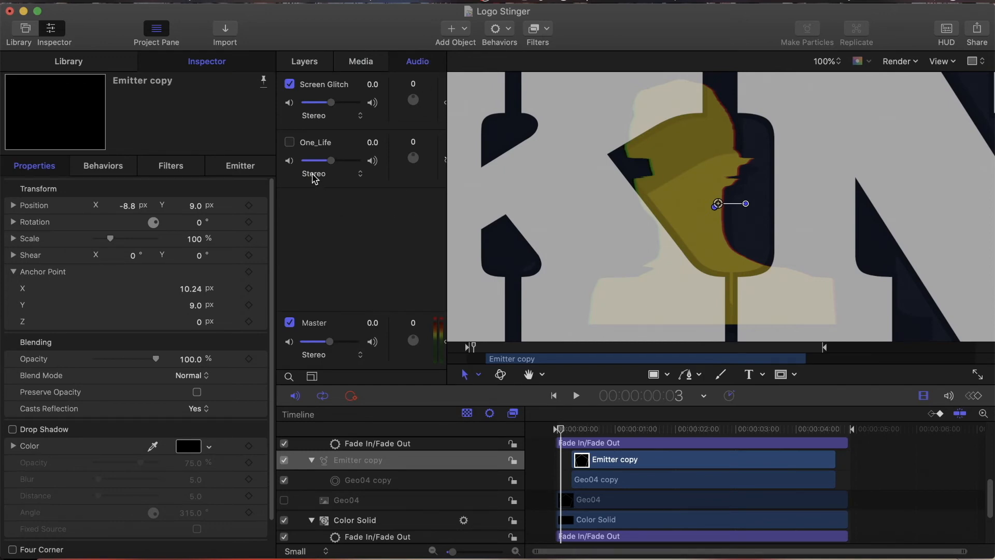
left_click(290, 142)
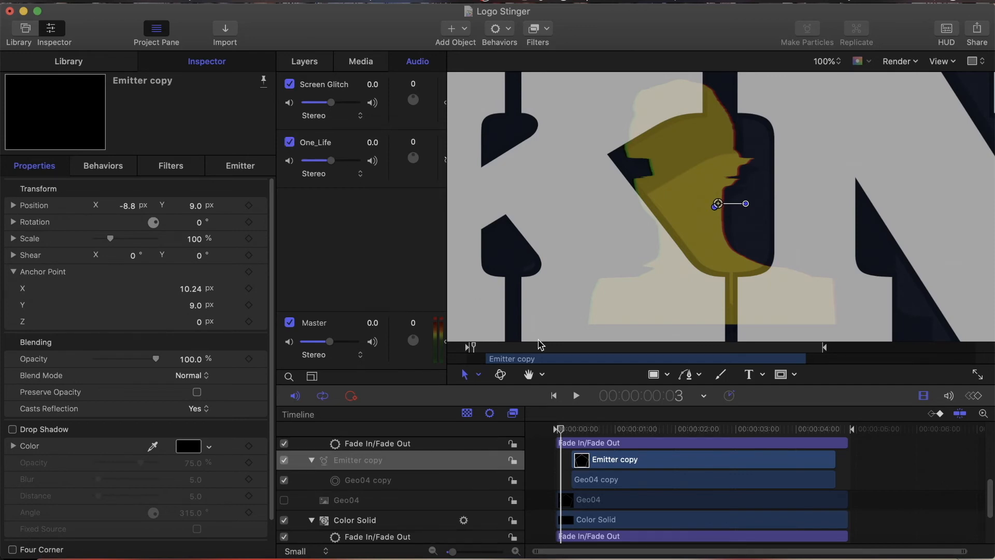
left_click_drag(565, 435, 555, 436)
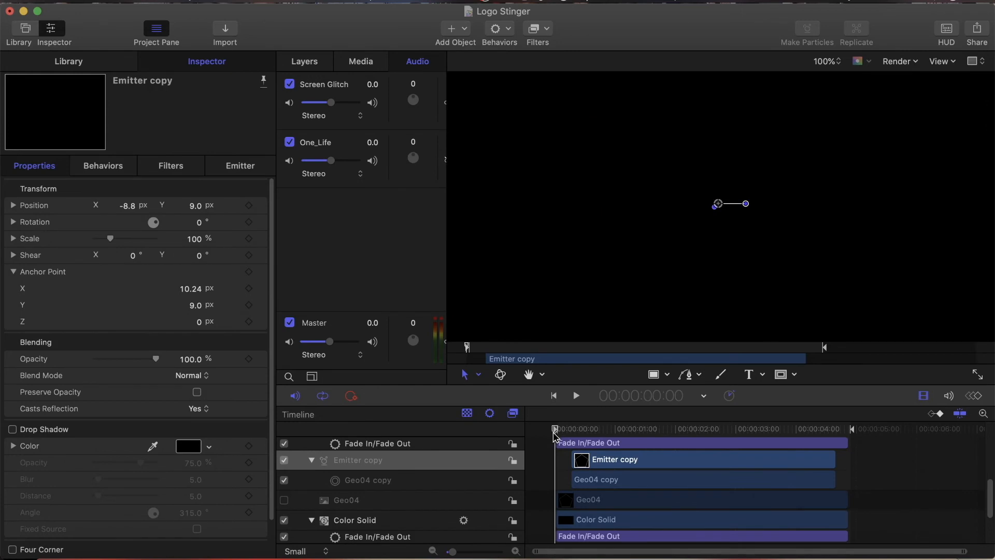
scroll(678, 481, "down", 5)
scroll(677, 482, "up", 5)
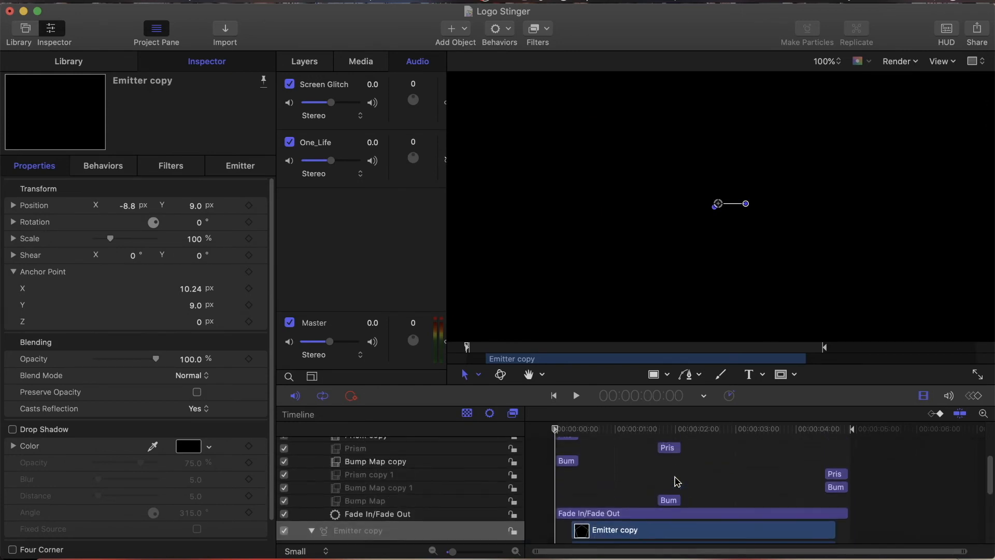
scroll(702, 489, "up", 3)
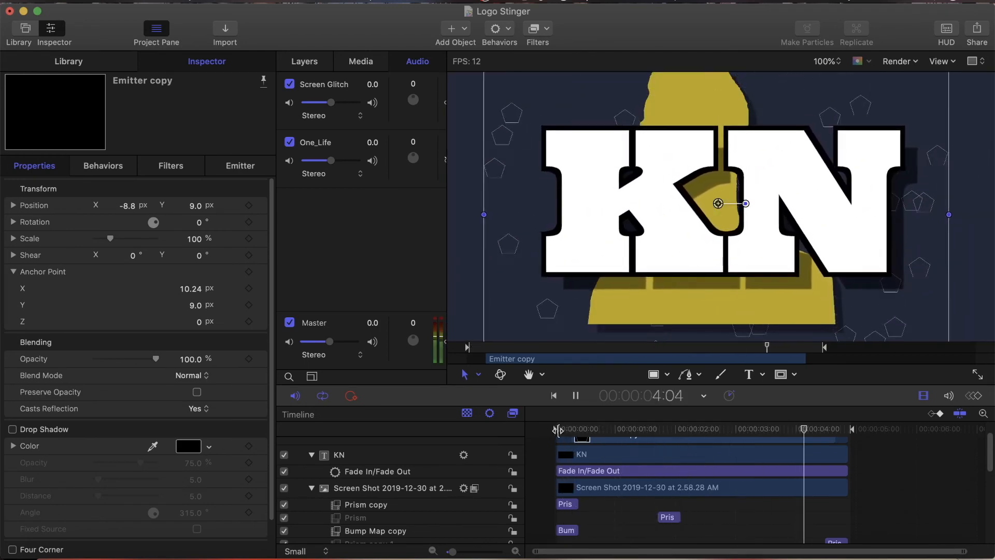
key("space")
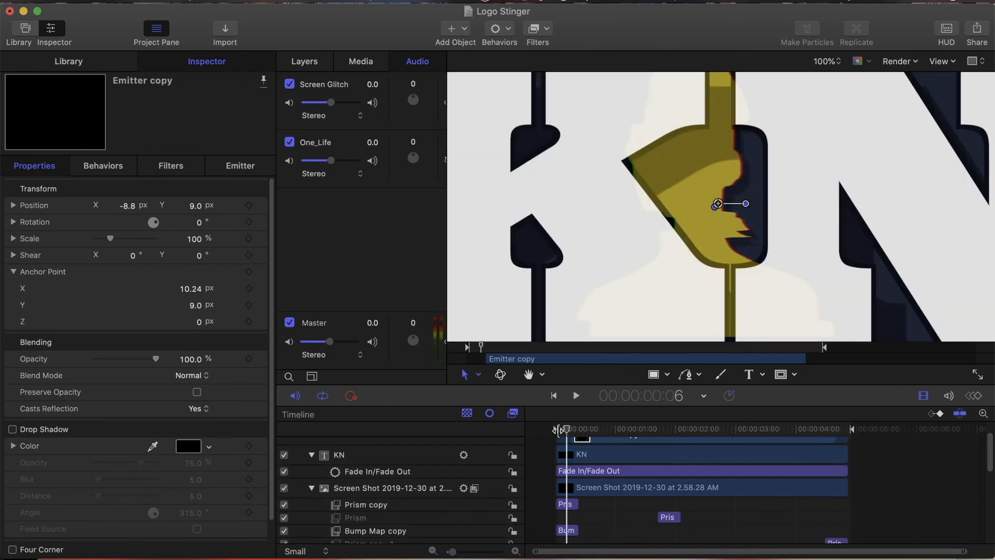
left_click(293, 152)
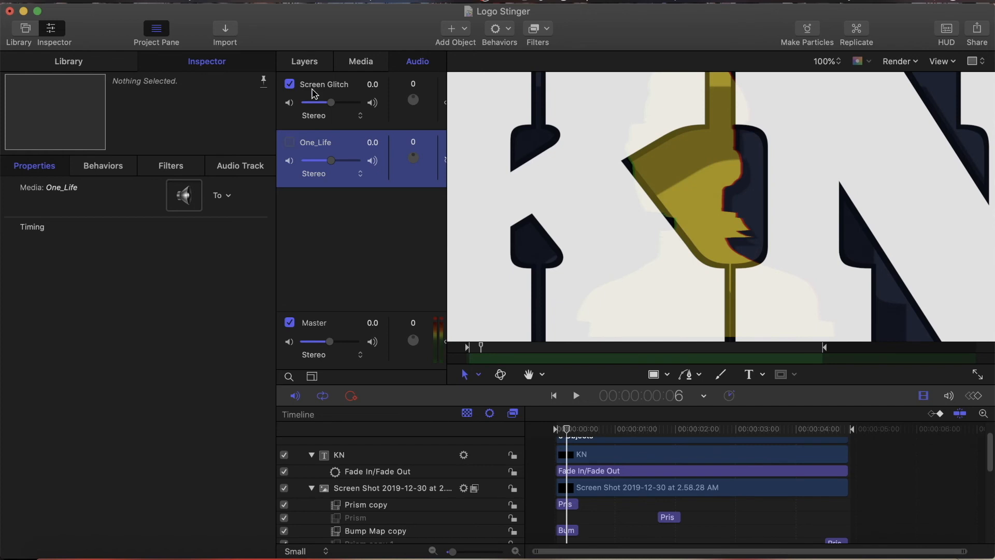
Step: Show the project's layer list and scrub to frame 10 to examine the opening of the animation
left_click(313, 62)
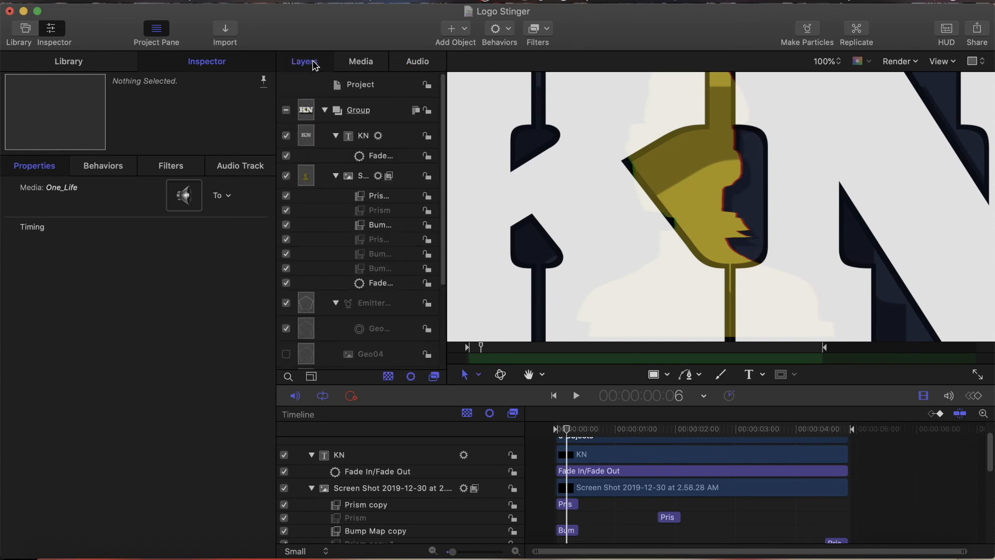
left_click(572, 429)
mouse_move(583, 430)
left_mouse_down()
mouse_move(604, 429)
mouse_move(574, 432)
left_mouse_up()
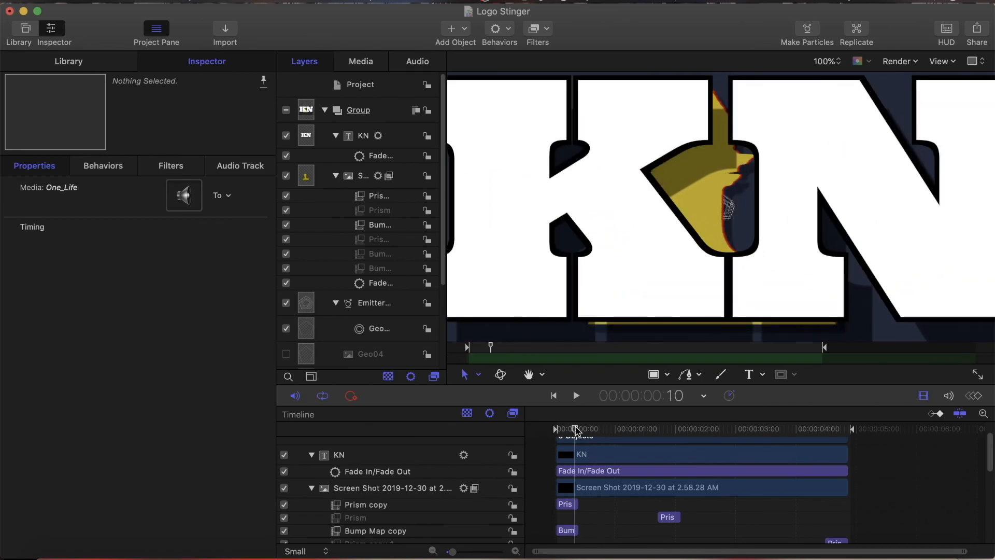